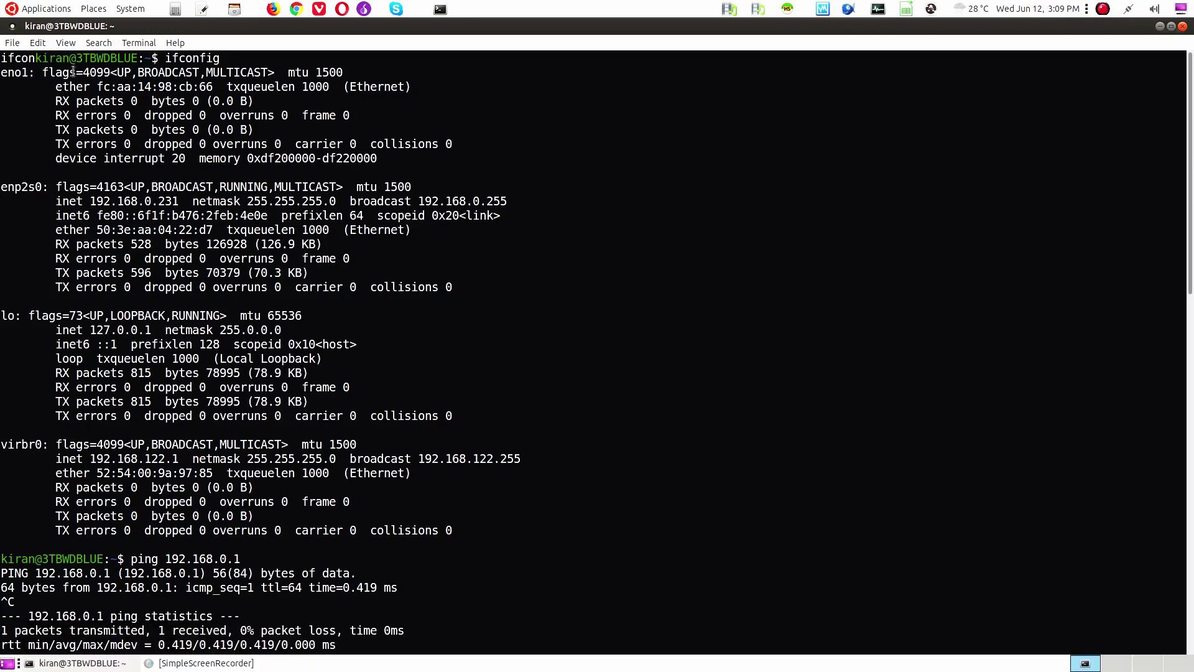
{"action": "left_click_drag", "start_coordinate": [62, 87], "coordinate": [35, 74]}
{"action": "left_click", "coordinate": [235, 128]}
{"action": "left_click", "coordinate": [151, 106]}
{"action": "left_click_drag", "start_coordinate": [60, 185], "coordinate": [113, 238]}
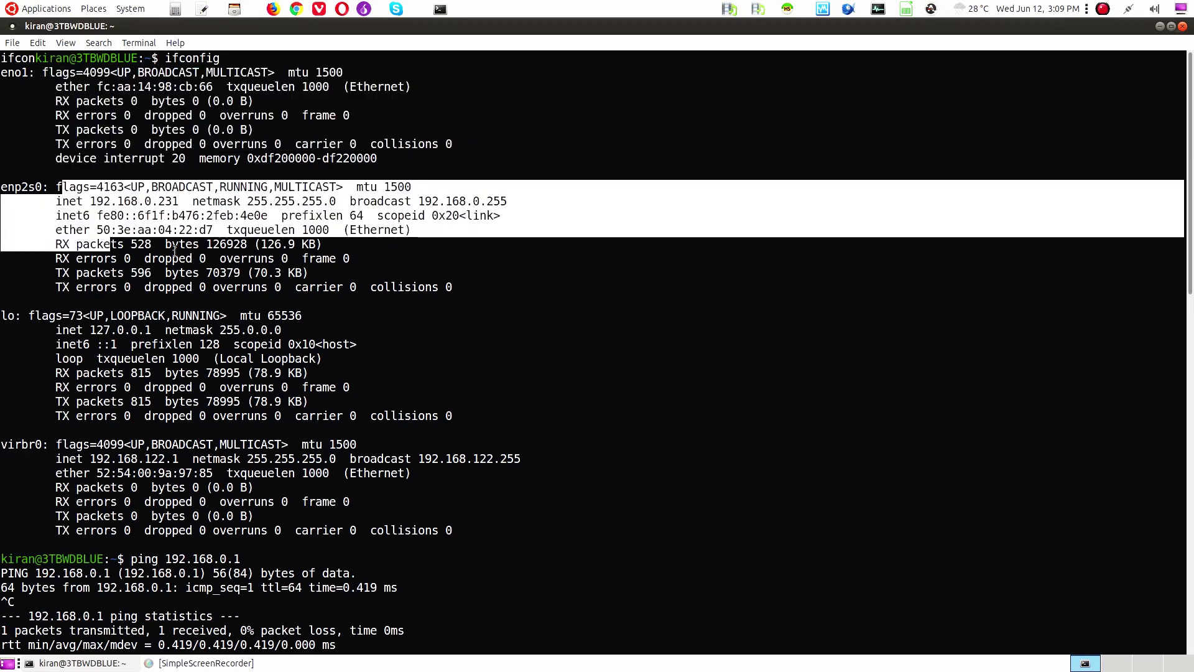
{"action": "left_click", "coordinate": [166, 227]}
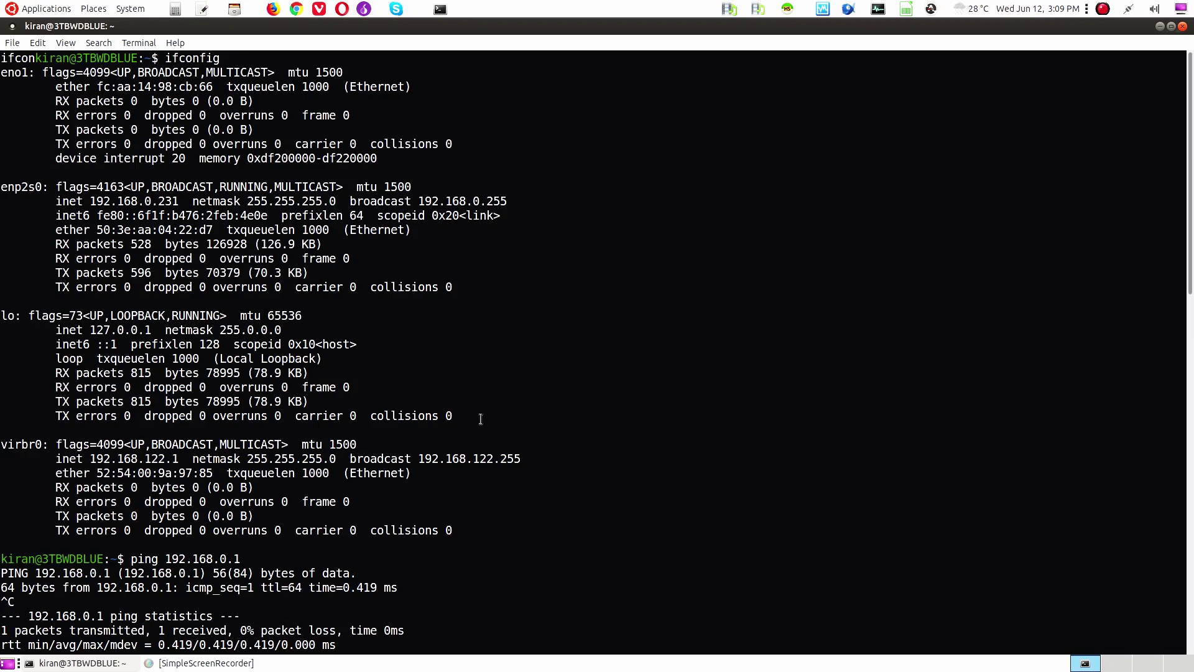
{"action": "key", "text": "Return"}
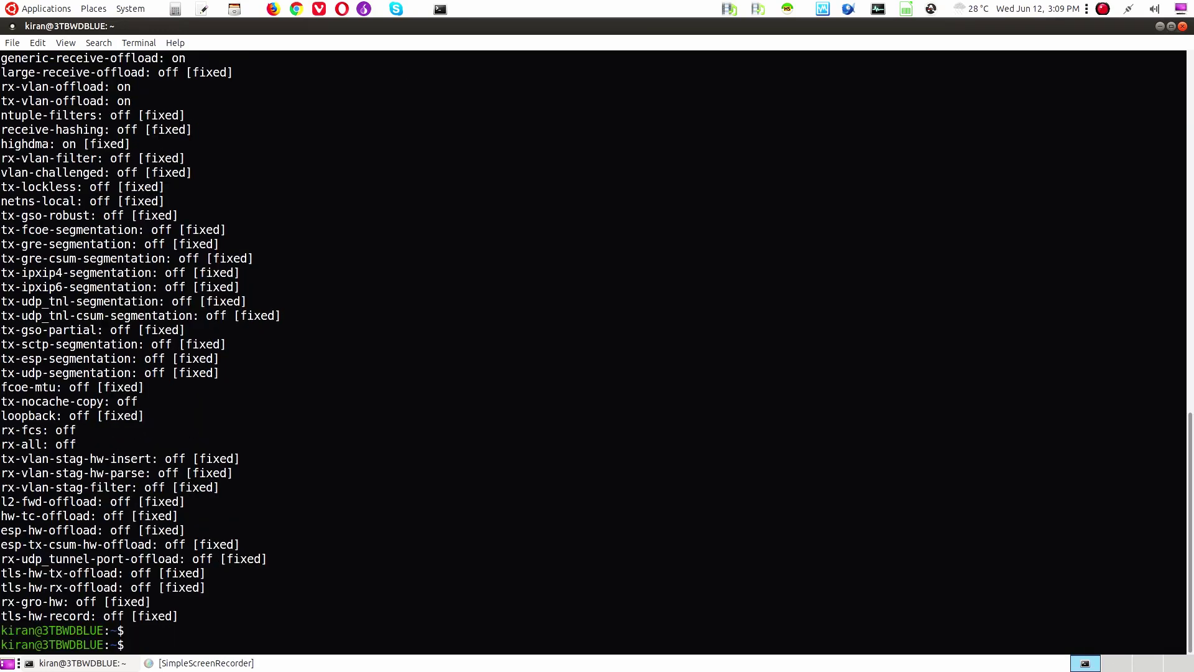
{"action": "scroll", "coordinate": [487, 421], "scroll_direction": "up", "scroll_amount": 12}
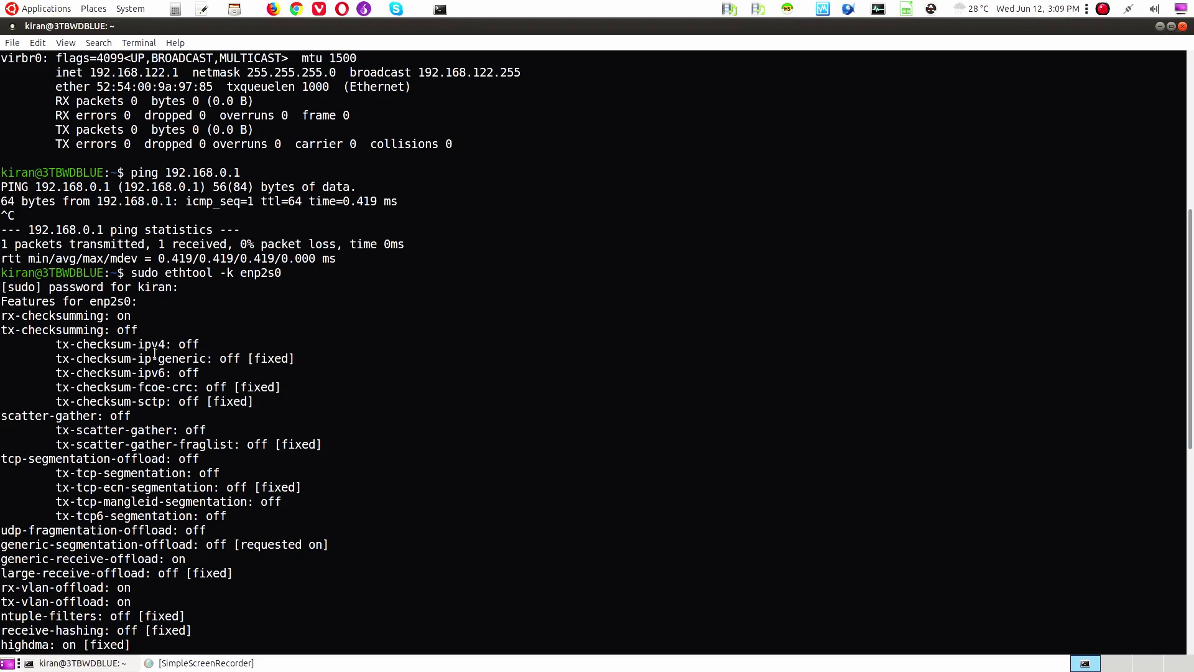
{"action": "left_click_drag", "start_coordinate": [127, 273], "coordinate": [307, 514]}
{"action": "left_click", "coordinate": [423, 505]}
{"action": "scroll", "coordinate": [206, 332], "scroll_direction": "up", "scroll_amount": 9}
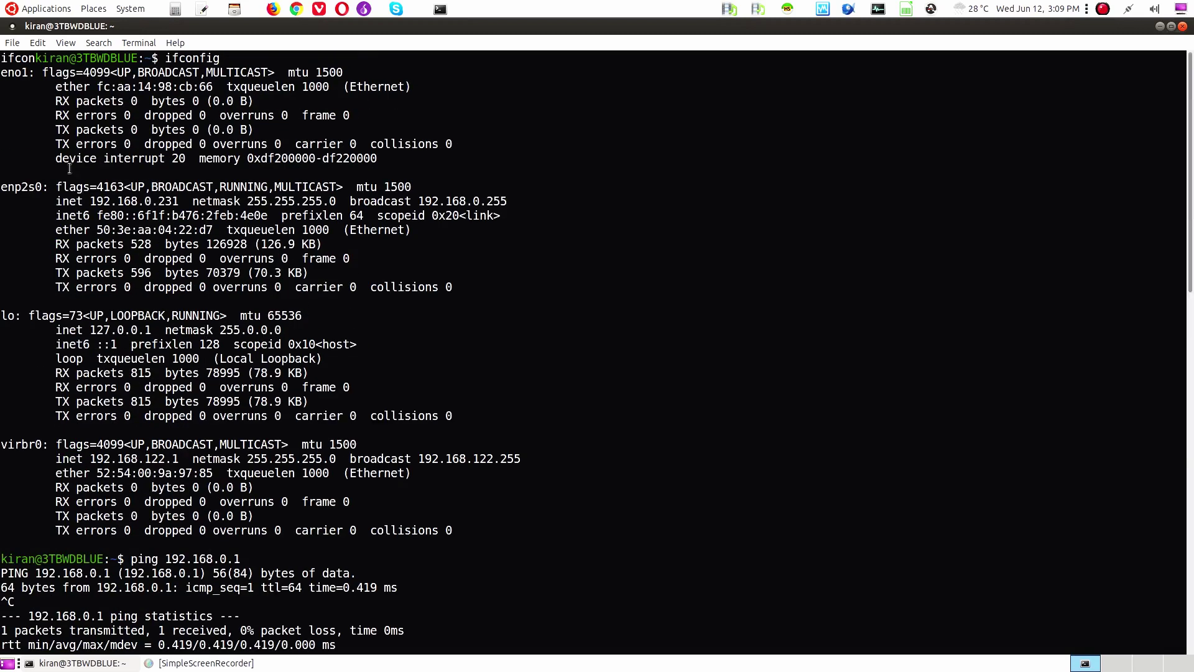
{"action": "left_click_drag", "start_coordinate": [36, 73], "coordinate": [147, 133]}
{"action": "left_click_drag", "start_coordinate": [48, 200], "coordinate": [166, 255]}
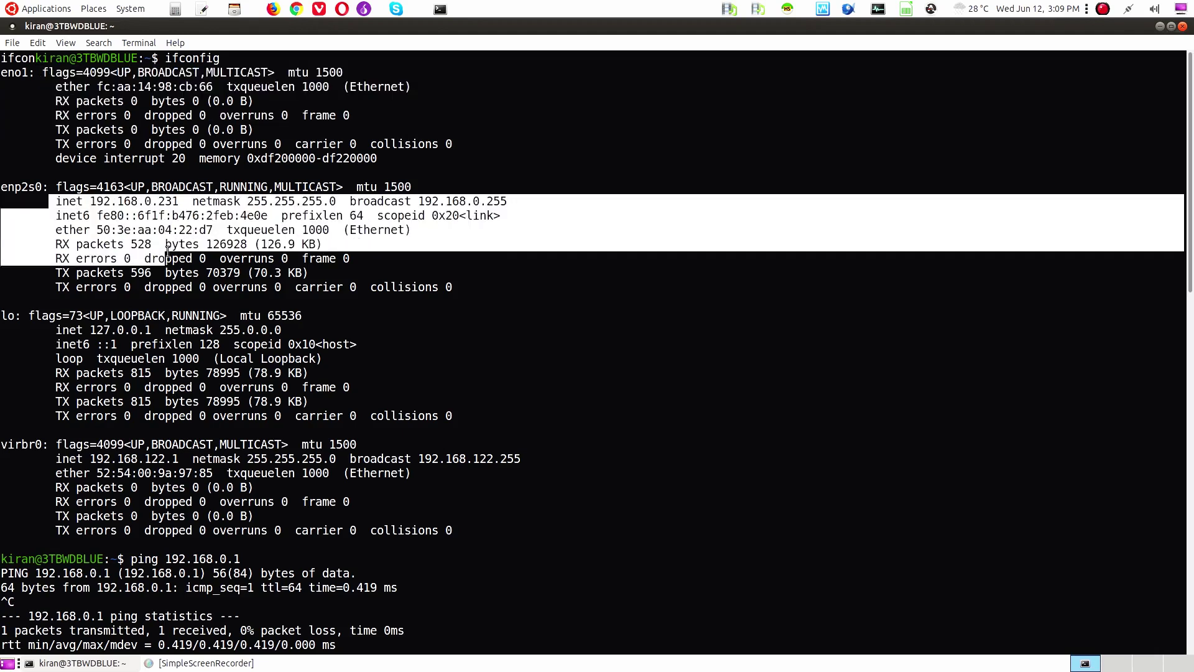
Step: Run lspci to list all PCI devices, correcting the 'lscpi' typo
{"action": "key", "text": "Return"}
{"action": "type", "text": "lscp"}
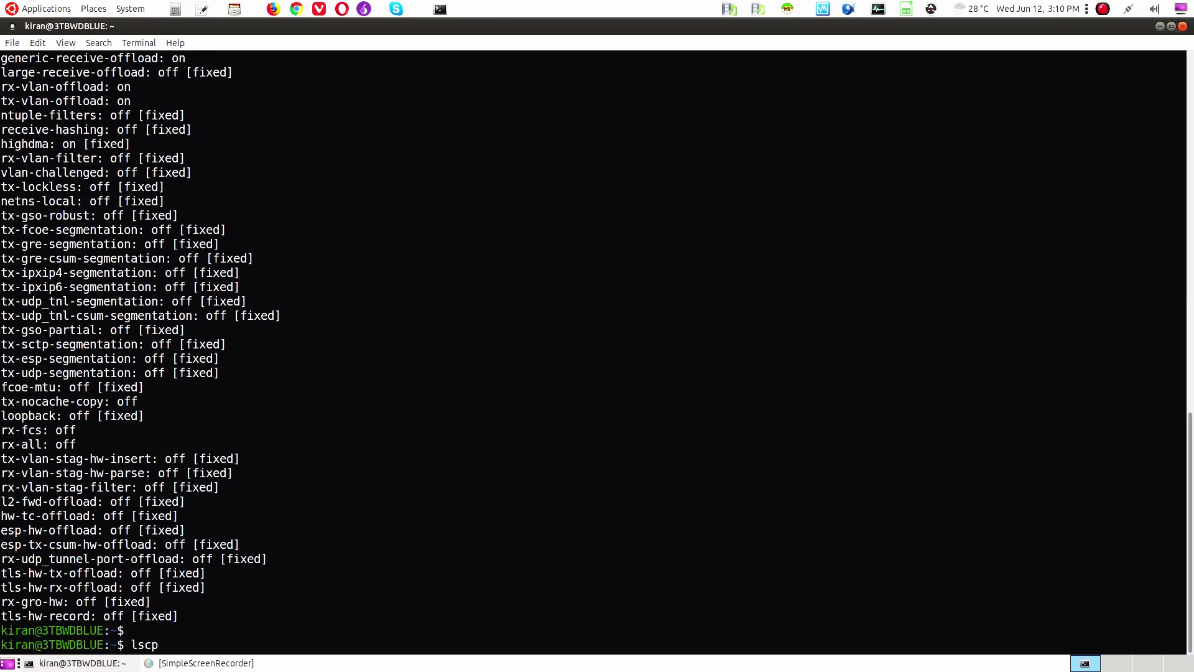
{"action": "type", "text": "i"}
{"action": "key", "text": "BackSpace"}
{"action": "key", "text": "BackSpace"}
{"action": "key", "text": "BackSpace"}
{"action": "type", "text": "pci"}
{"action": "key", "text": "Return"}
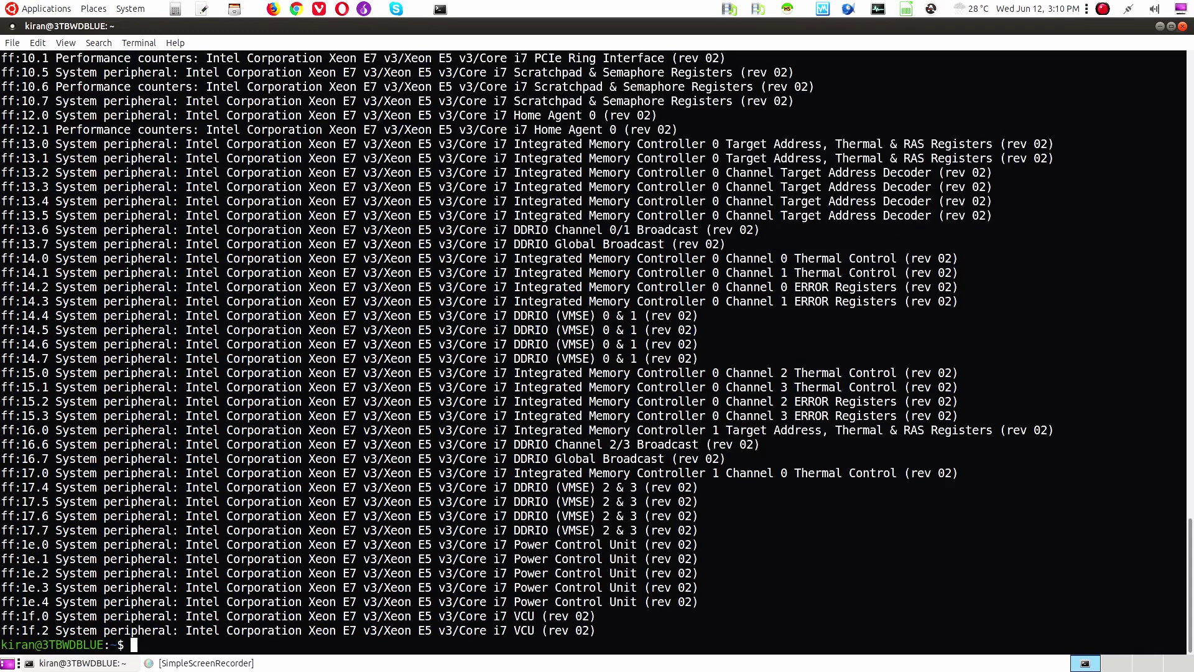
Step: Filter the lspci output with grep for 'Ethernet', then for 'thernet'
{"action": "key", "text": "Up"}
{"action": "type", "text": "| grep Ethernet"}
{"action": "key", "text": "Return"}
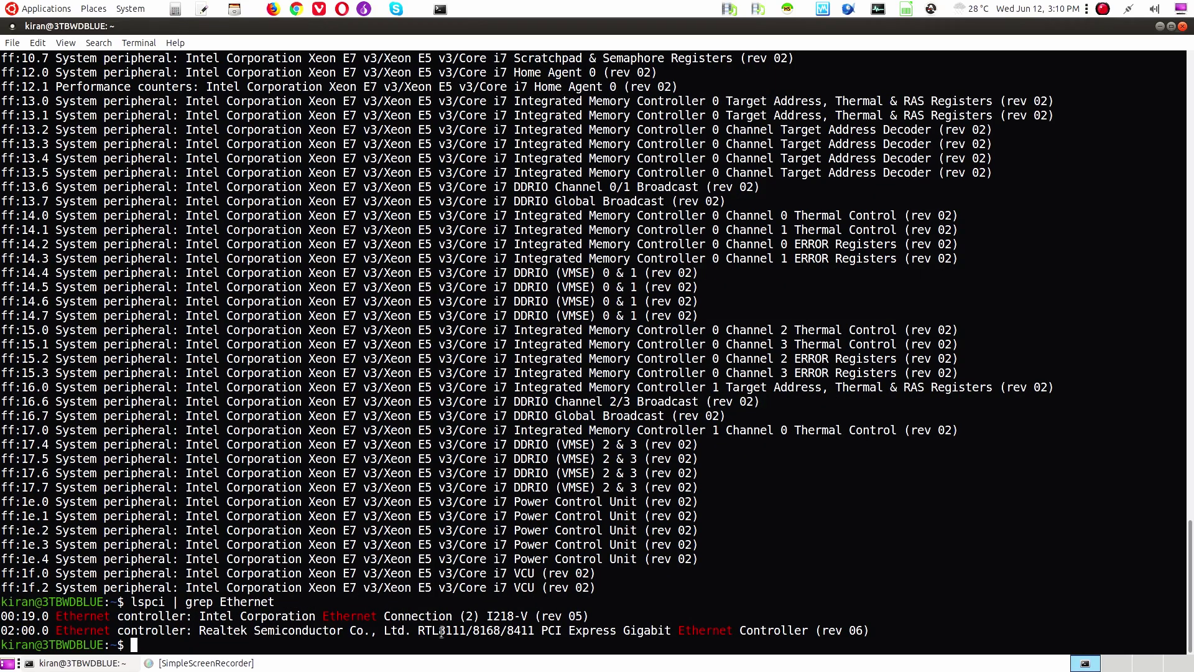
{"action": "key", "text": "Up"}
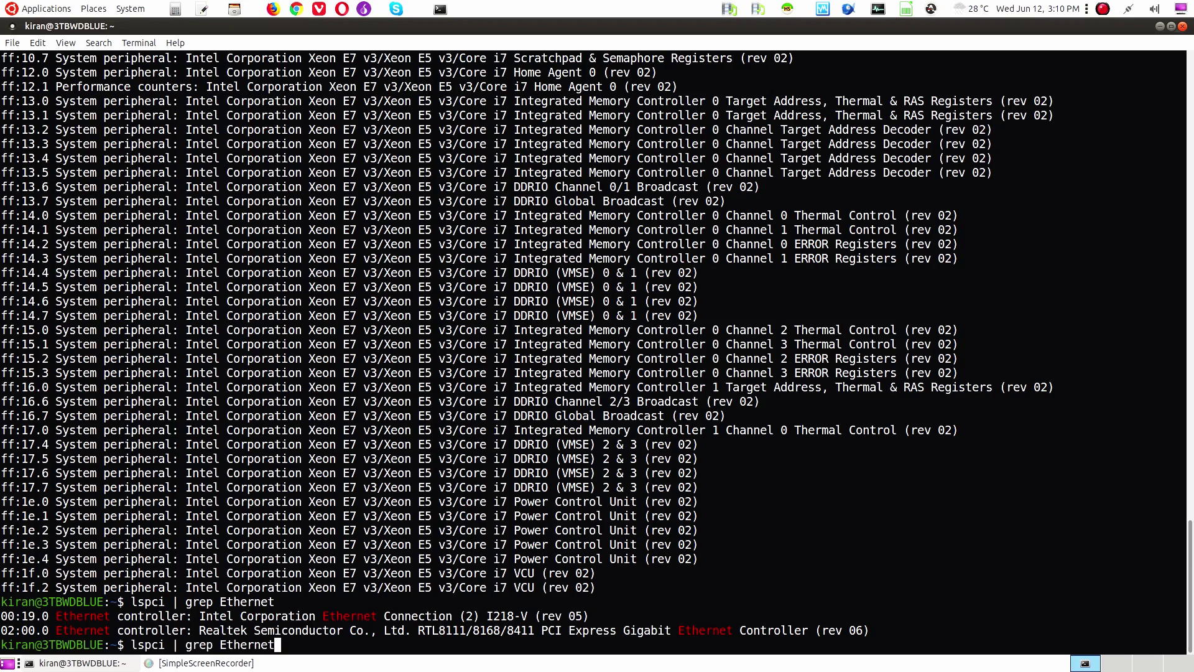
{"action": "key", "text": "Left"}
{"action": "key", "text": "Left"}
{"action": "key", "text": "Left"}
{"action": "key", "text": "Left"}
{"action": "key", "text": "Left"}
{"action": "key", "text": "Left"}
{"action": "key", "text": "Left"}
{"action": "key", "text": "Left"}
{"action": "key", "text": "Delete"}
{"action": "key", "text": "Return"}
Step: Highlight the Intel I218-V and Realtek RTL8111/8168/8411 controller names in the output
{"action": "key", "text": "Up"}
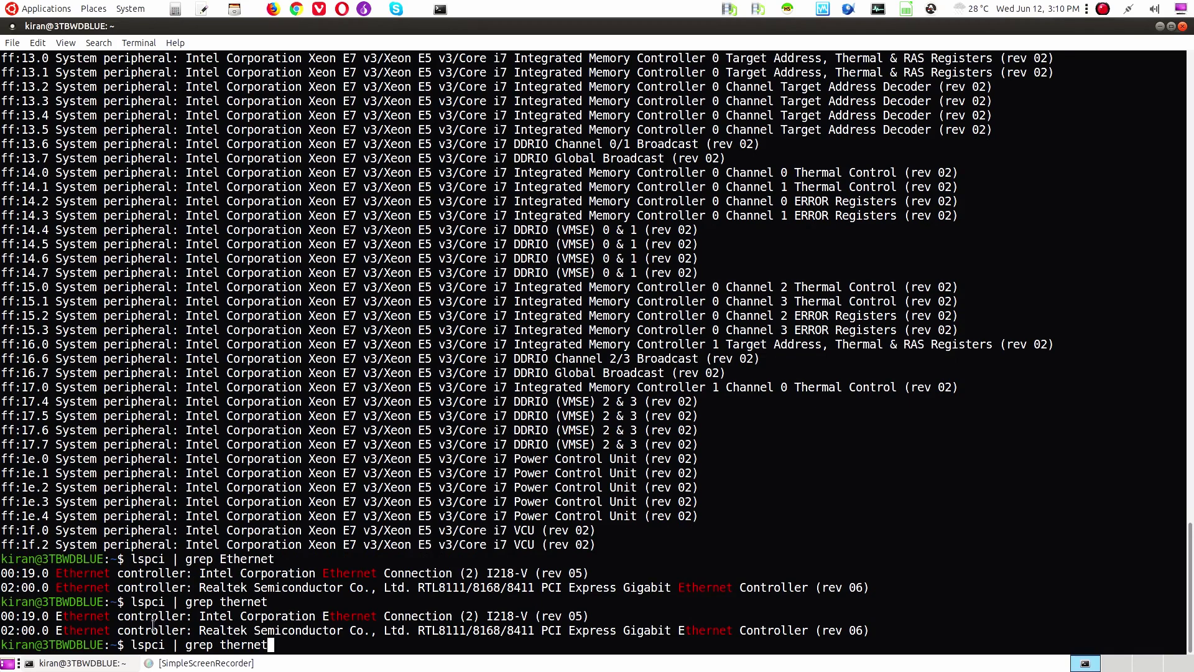
{"action": "left_click_drag", "start_coordinate": [200, 617], "coordinate": [439, 615]}
{"action": "left_click_drag", "start_coordinate": [566, 630], "coordinate": [373, 630]}
{"action": "left_click", "coordinate": [603, 629]}
{"action": "key", "text": "BackSpace"}
{"action": "key", "text": "BackSpace"}
{"action": "key", "text": "BackSpace"}
{"action": "key", "text": "BackSpace"}
{"action": "key", "text": "BackSpace"}
{"action": "key", "text": "BackSpace"}
{"action": "key", "text": "BackSpace"}
{"action": "key", "text": "BackSpace"}
{"action": "key", "text": "BackSpace"}
{"action": "key", "text": "BackSpace"}
{"action": "key", "text": "BackSpace"}
{"action": "key", "text": "BackSpace"}
{"action": "key", "text": "BackSpace"}
{"action": "key", "text": "BackSpace"}
{"action": "key", "text": "BackSpace"}
{"action": "key", "text": "BackSpace"}
{"action": "key", "text": "BackSpace"}
{"action": "key", "text": "BackSpace"}
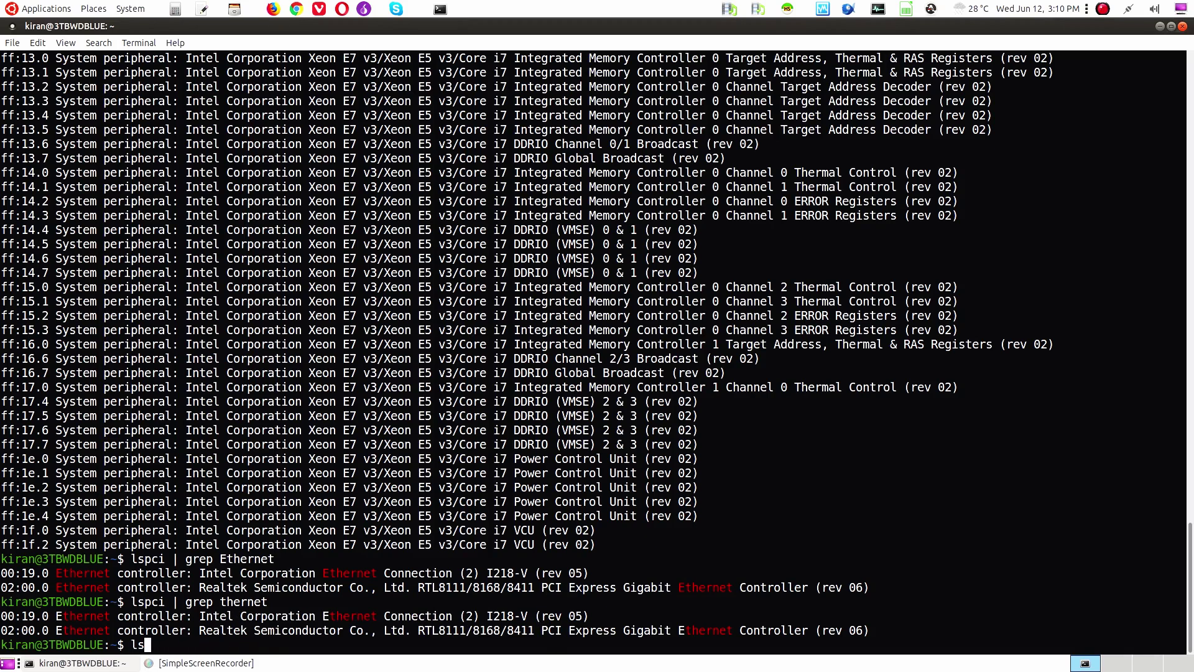
Step: Run lsmod and scroll through the loaded kernel module list
{"action": "type", "text": "mod"}
{"action": "key", "text": "Return"}
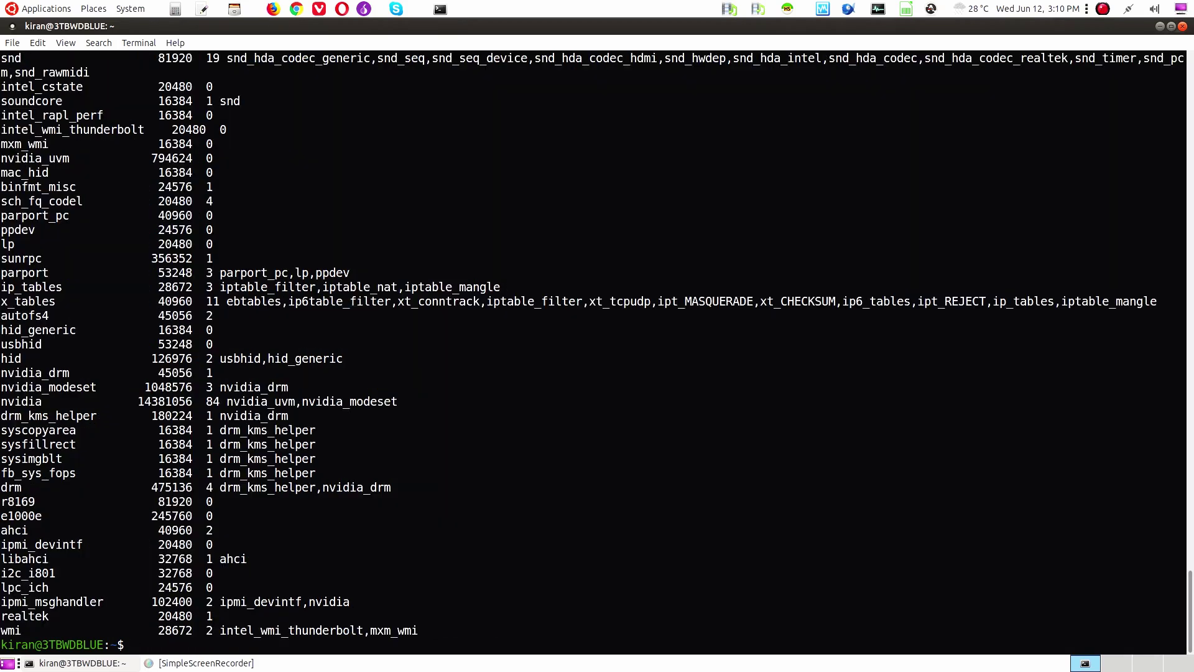
{"action": "scroll", "coordinate": [267, 457], "scroll_direction": "up", "scroll_amount": 5}
{"action": "scroll", "coordinate": [267, 457], "scroll_direction": "up", "scroll_amount": 20}
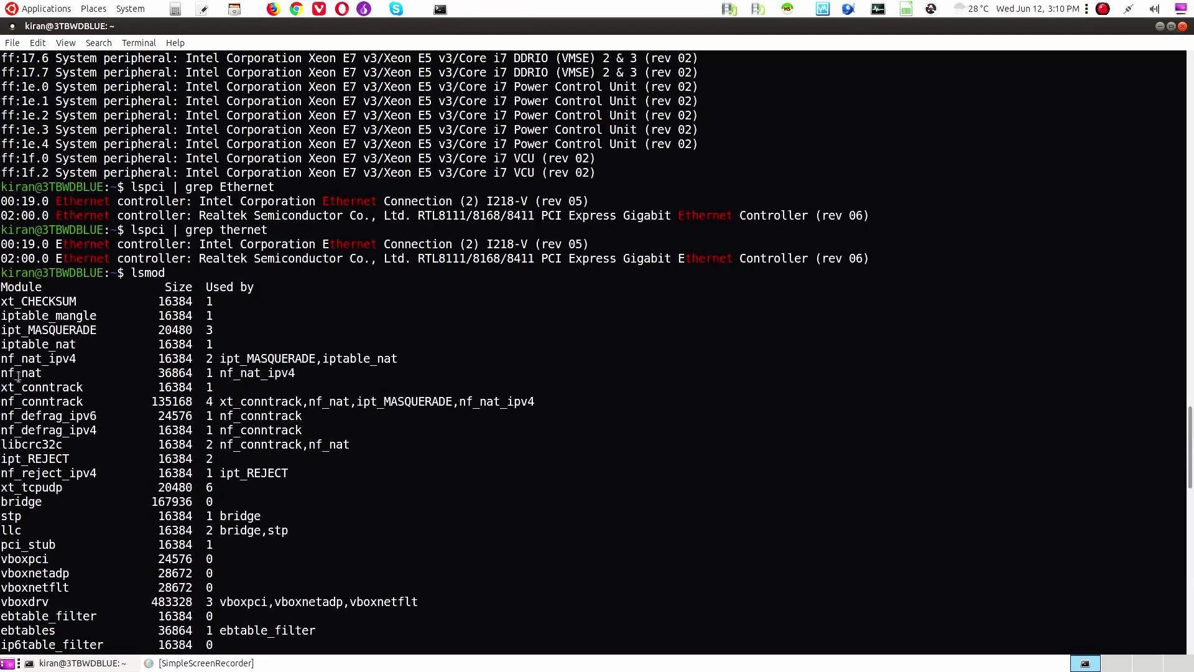
{"action": "scroll", "coordinate": [107, 516], "scroll_direction": "down", "scroll_amount": 5}
Step: Run lsmod | grep e1000e, then highlight the r8169 and realtek module names
{"action": "type", "text": "lsmod "}
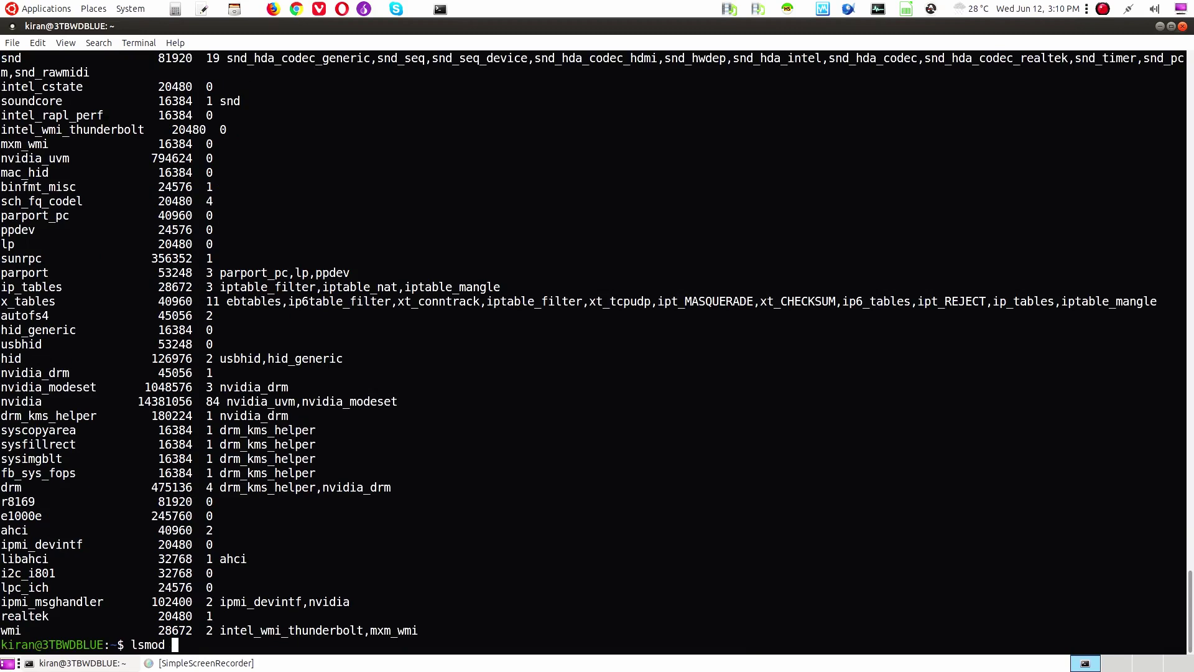
{"action": "type", "text": "| grep e1000e"}
{"action": "key", "text": "Return"}
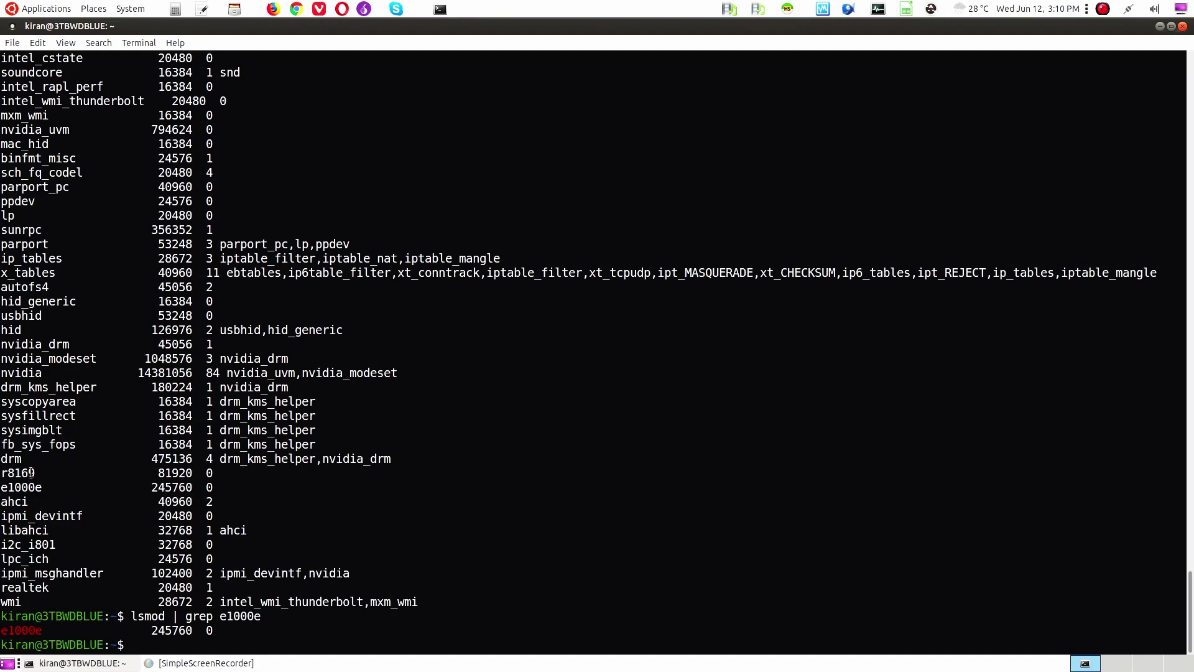
{"action": "left_click_drag", "start_coordinate": [36, 472], "coordinate": [2, 471]}
{"action": "scroll", "coordinate": [512, 509], "scroll_direction": "up", "scroll_amount": 20}
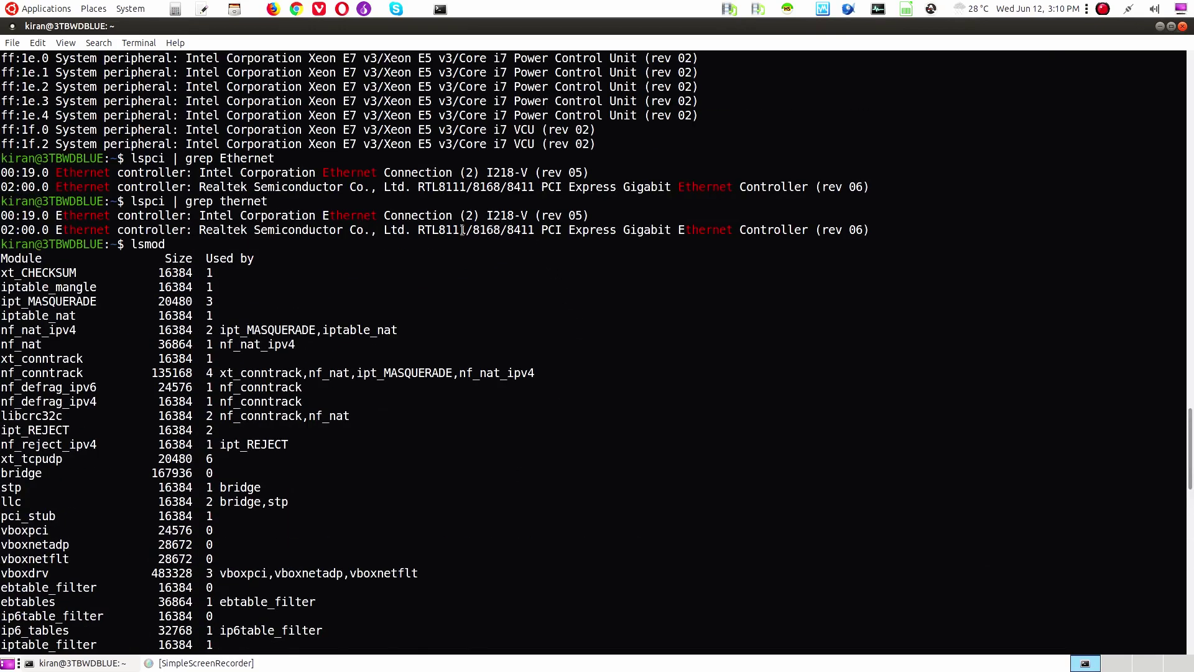
{"action": "left_click_drag", "start_coordinate": [471, 230], "coordinate": [501, 231]}
{"action": "scroll", "coordinate": [379, 489], "scroll_direction": "down", "scroll_amount": 5}
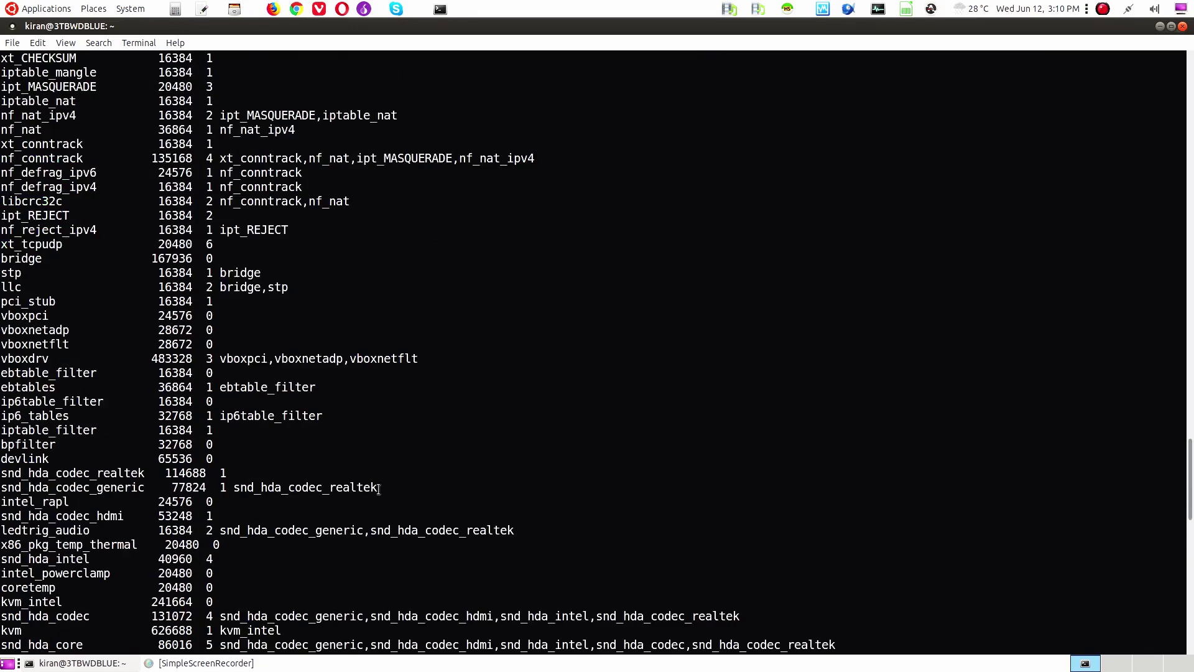
{"action": "scroll", "coordinate": [378, 489], "scroll_direction": "down", "scroll_amount": 18}
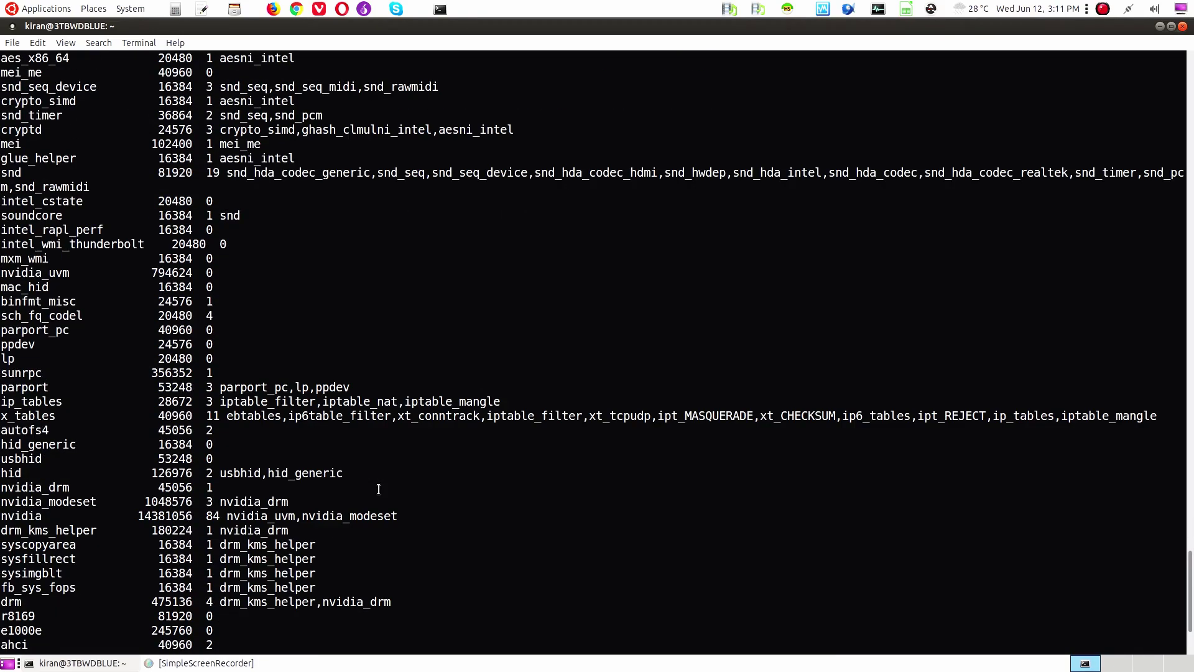
{"action": "scroll", "coordinate": [379, 489], "scroll_direction": "down", "scroll_amount": 3}
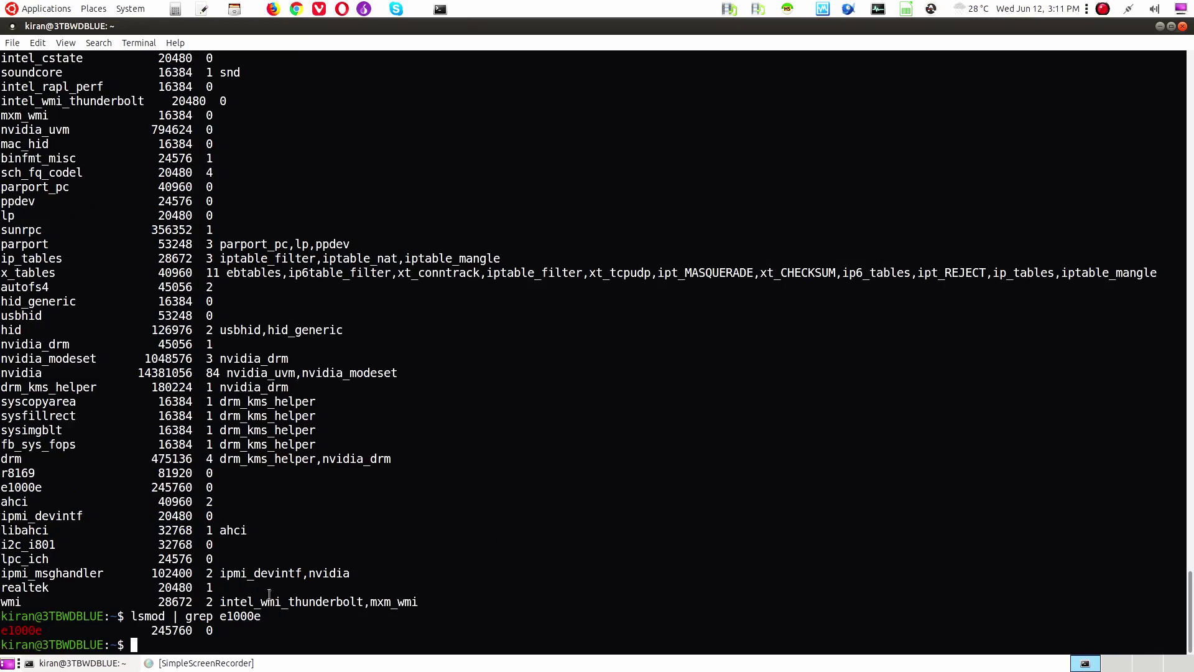
{"action": "double_click", "coordinate": [43, 587]}
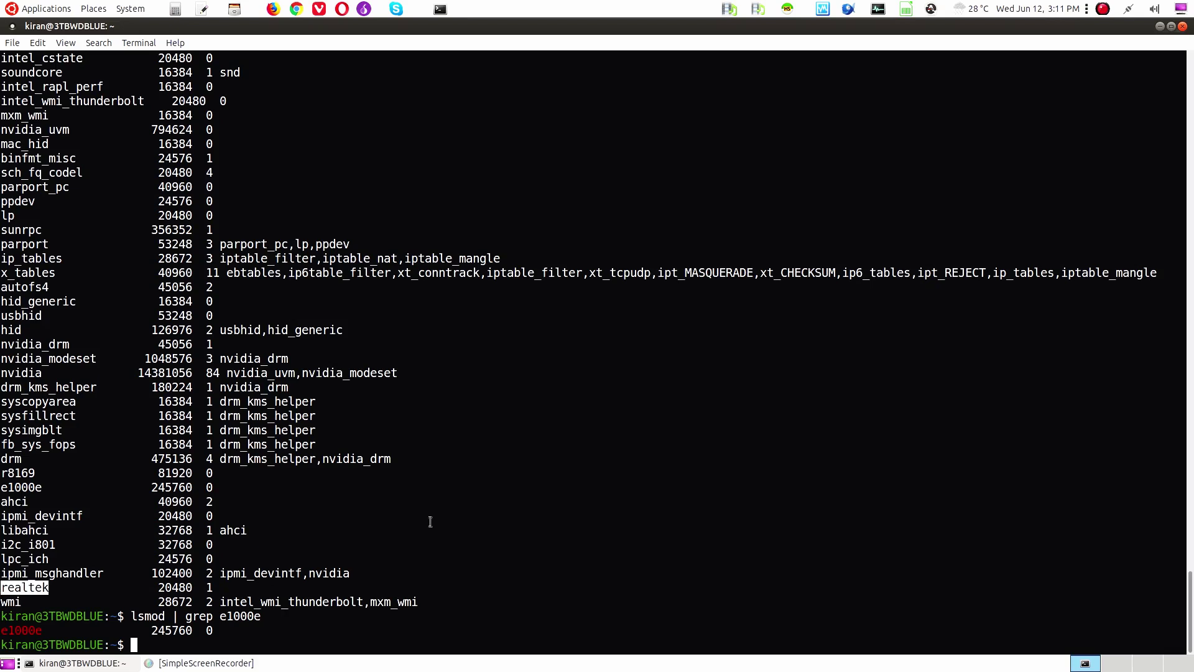